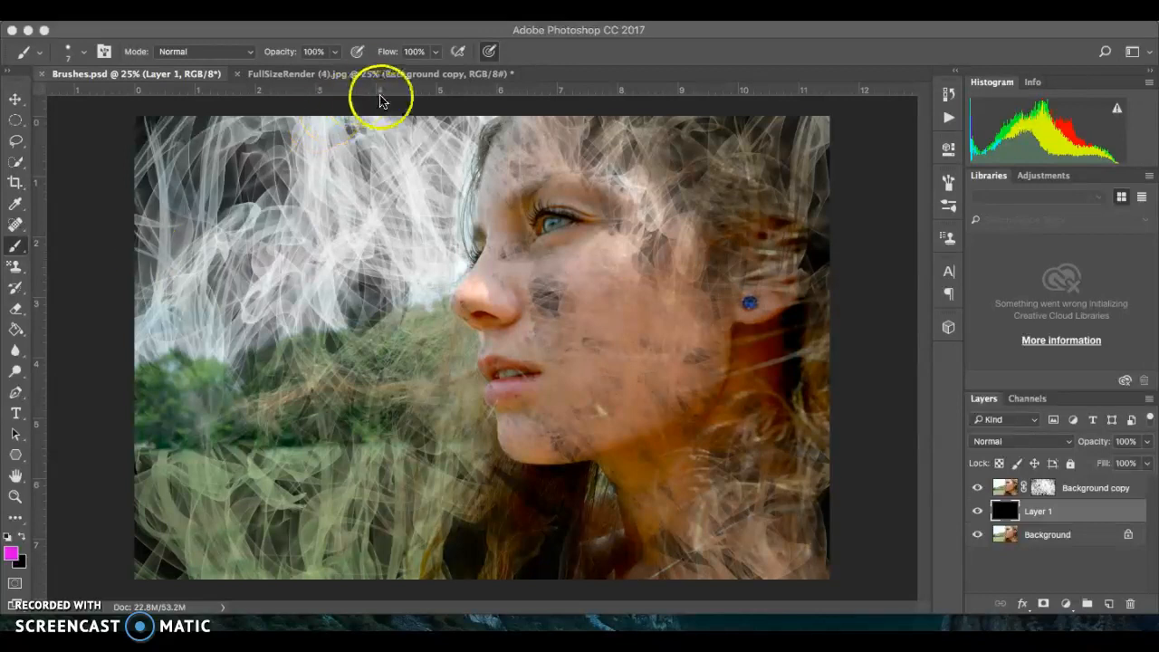
In the FullSizeRender (4).jpg document, add a new layer above Background copy and fill it with black.
{"action": "left_click", "coordinate": [373, 76]}
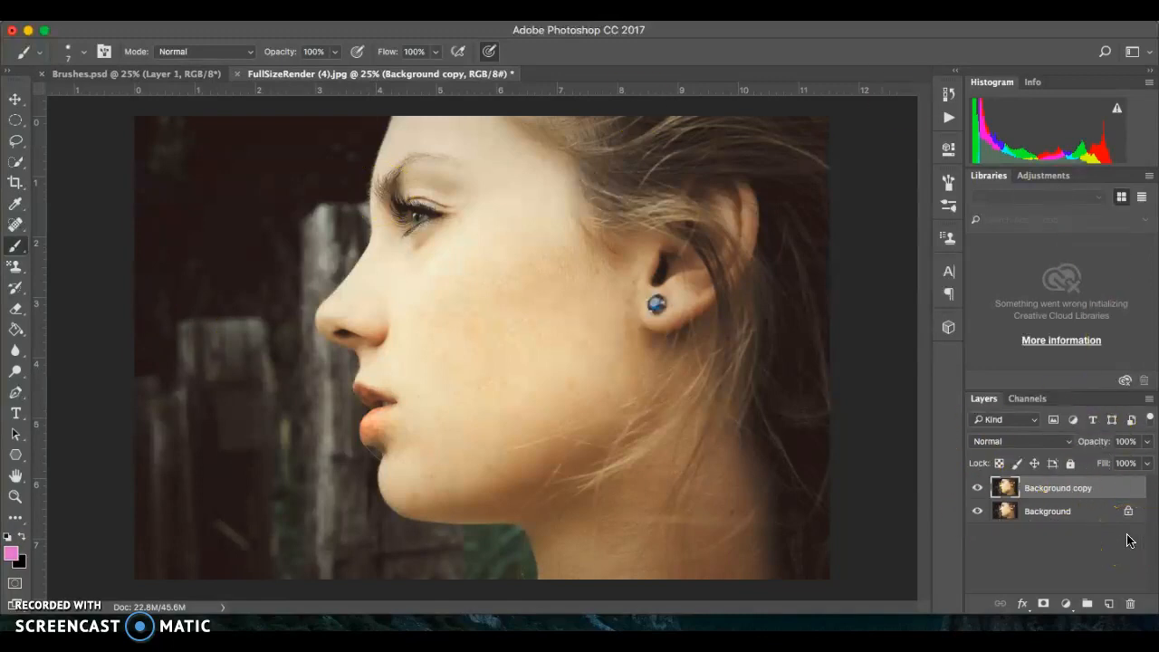
{"action": "left_click", "coordinate": [75, 484]}
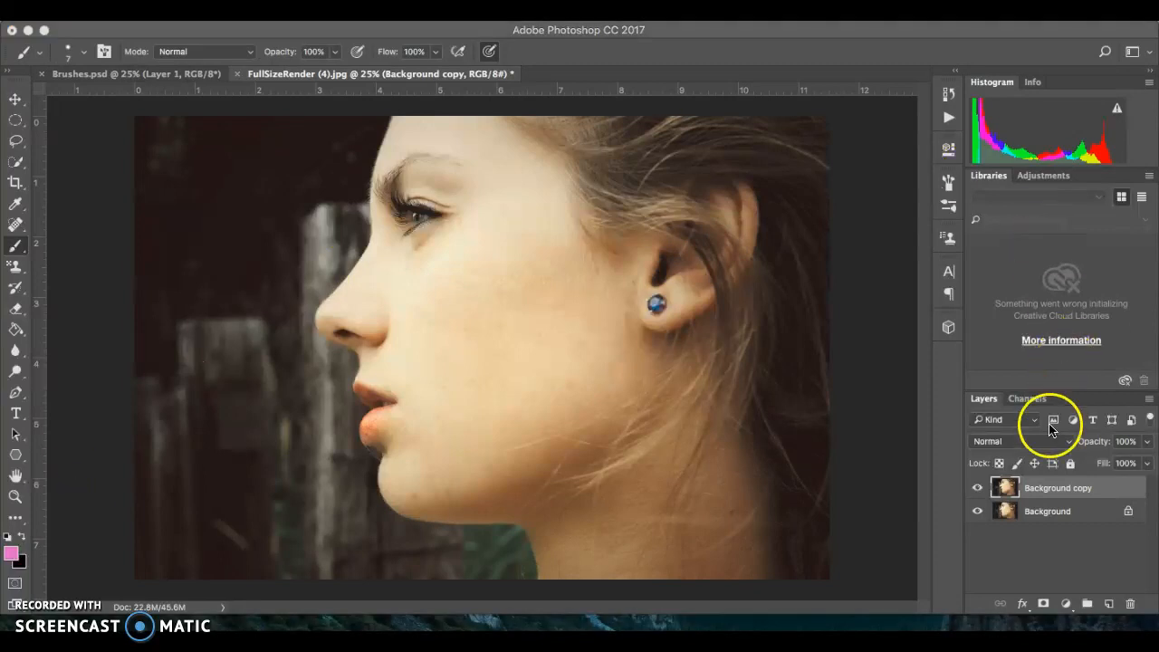
{"action": "left_click", "coordinate": [1111, 605]}
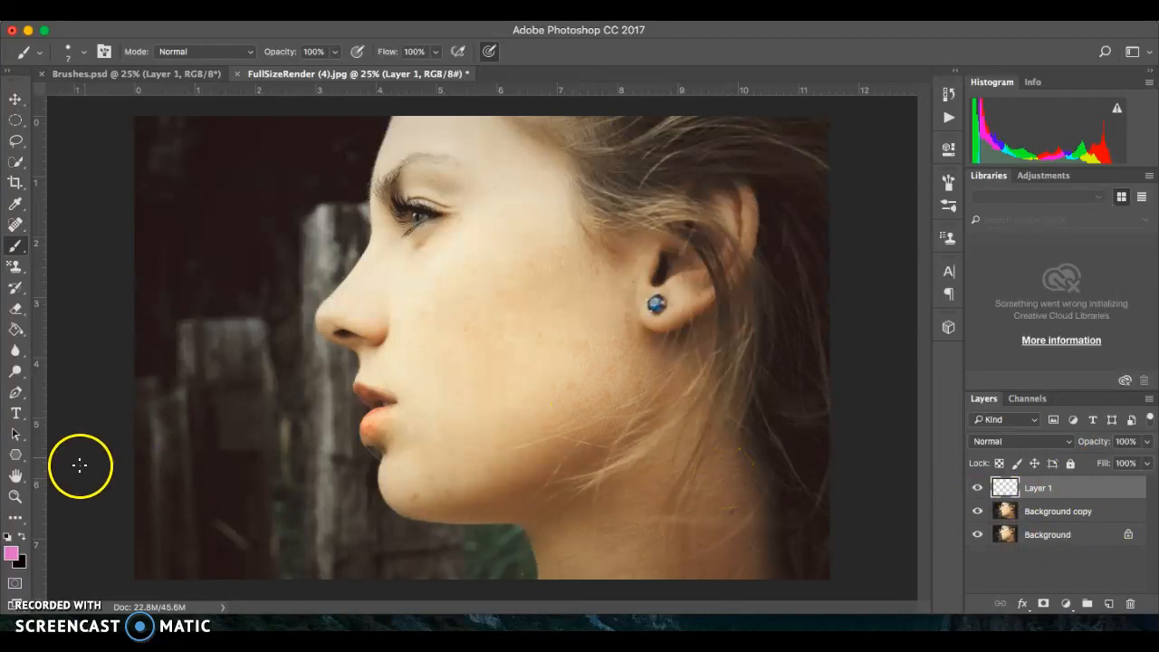
{"action": "left_click", "coordinate": [23, 538]}
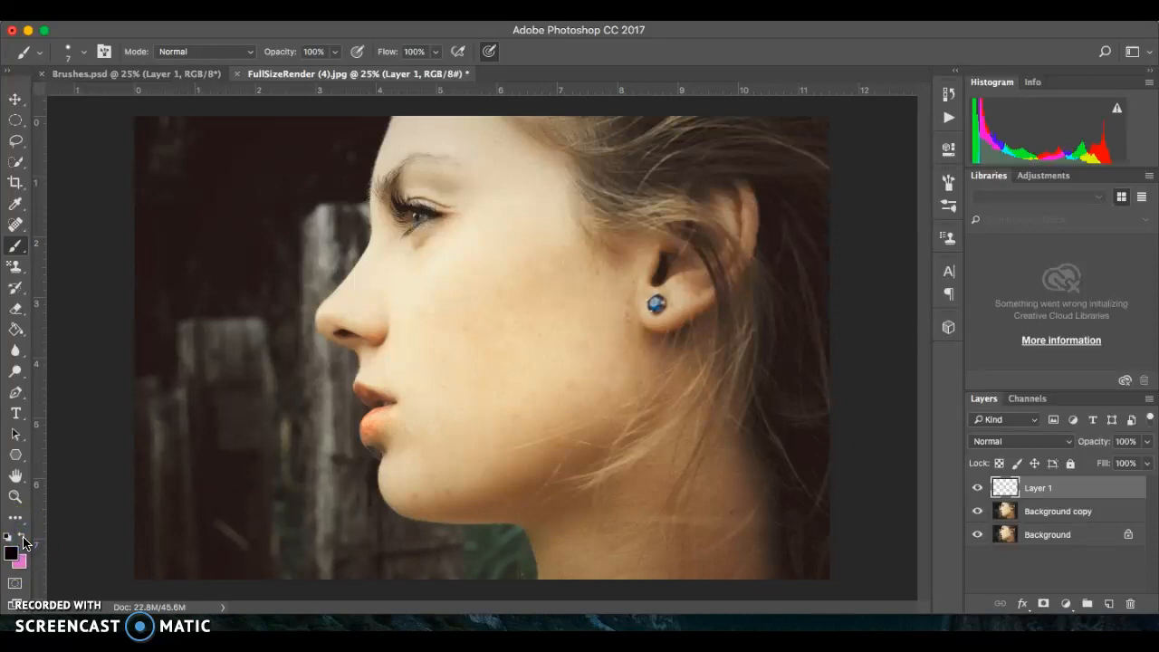
{"action": "left_click", "coordinate": [18, 333]}
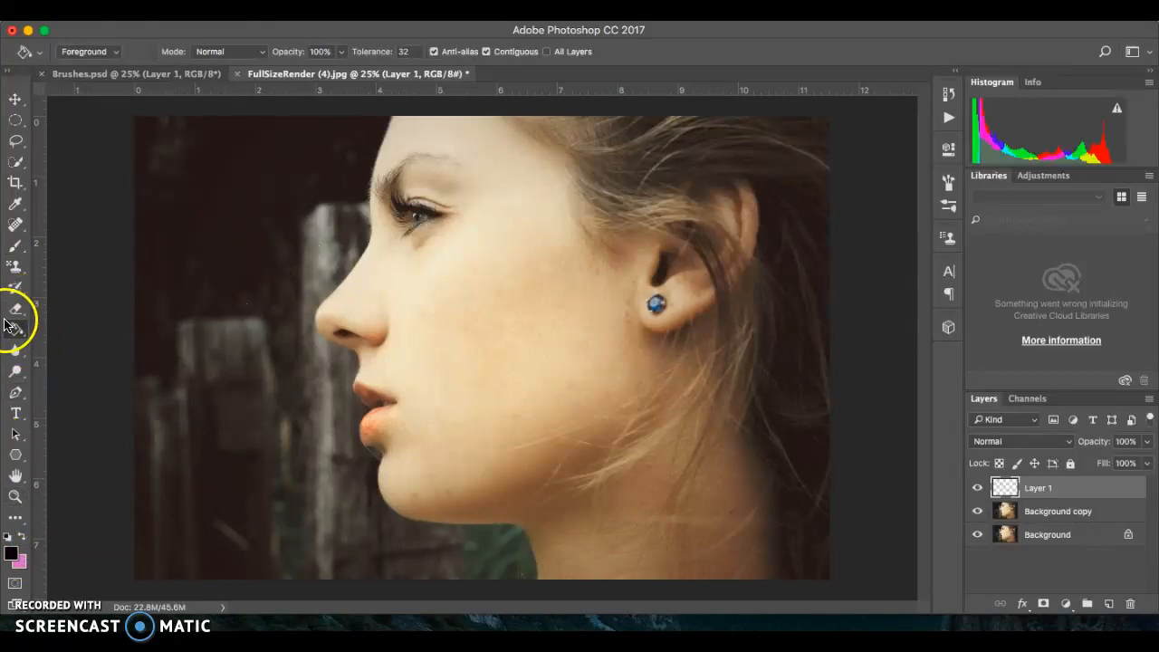
{"action": "left_click", "coordinate": [259, 300]}
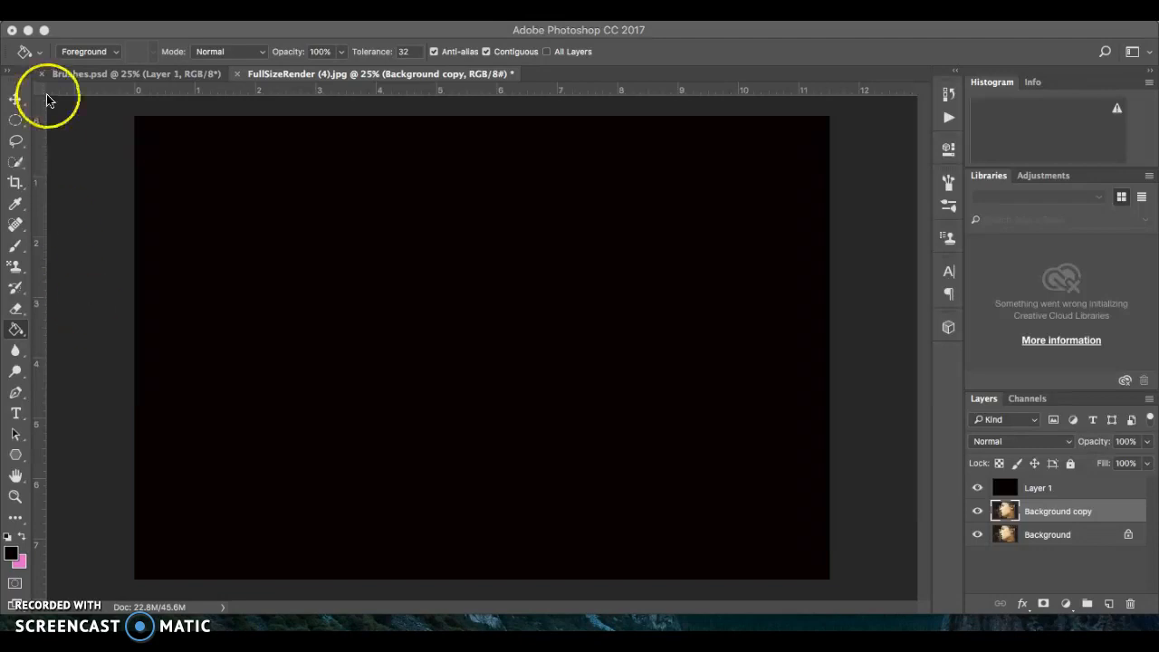
Activate the Brush tool and choose the 2500 px wispy, diagonally streaked brush preset.
{"action": "left_click", "coordinate": [14, 250]}
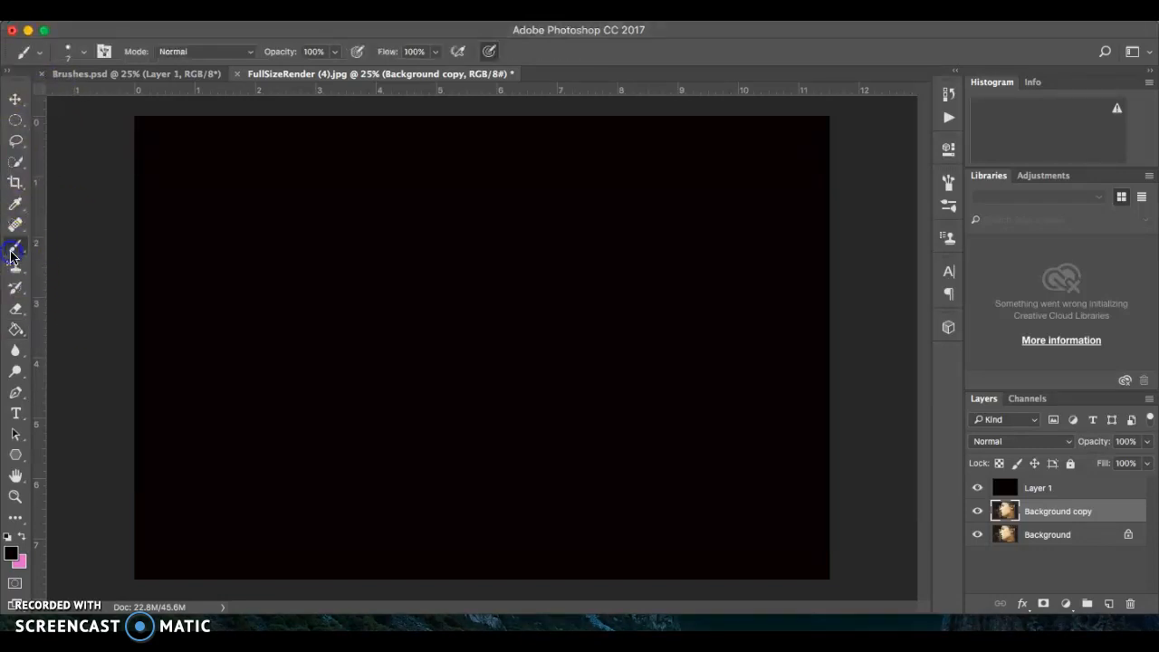
{"action": "left_click", "coordinate": [105, 52]}
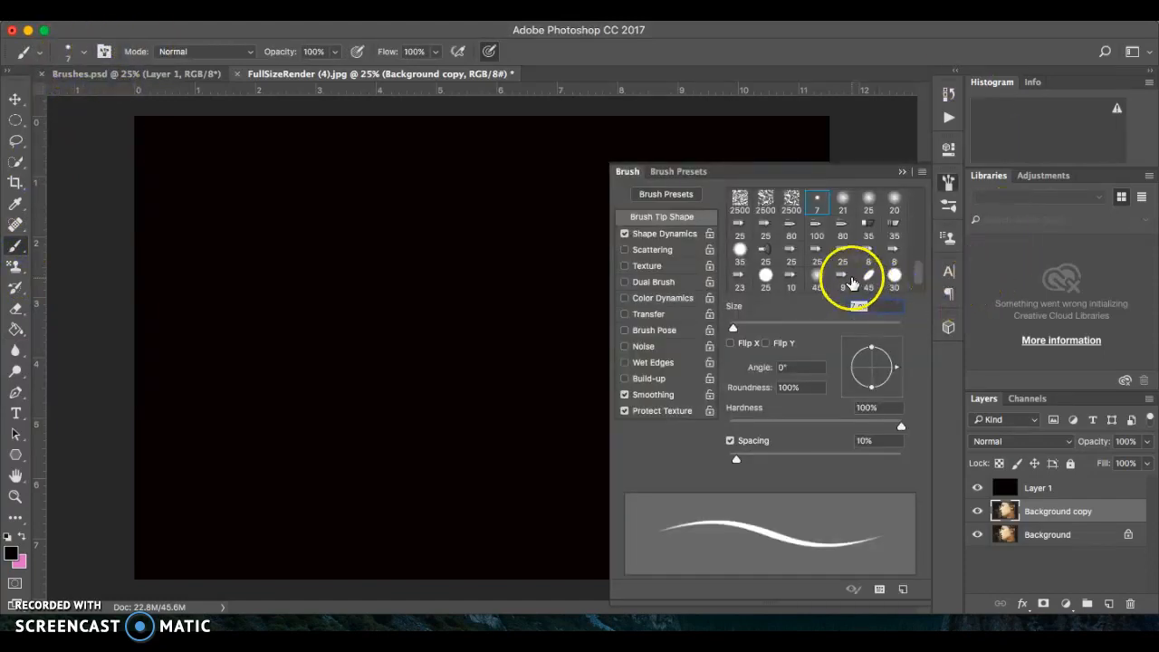
{"action": "scroll", "coordinate": [851, 283], "scroll_direction": "down", "scroll_amount": 1}
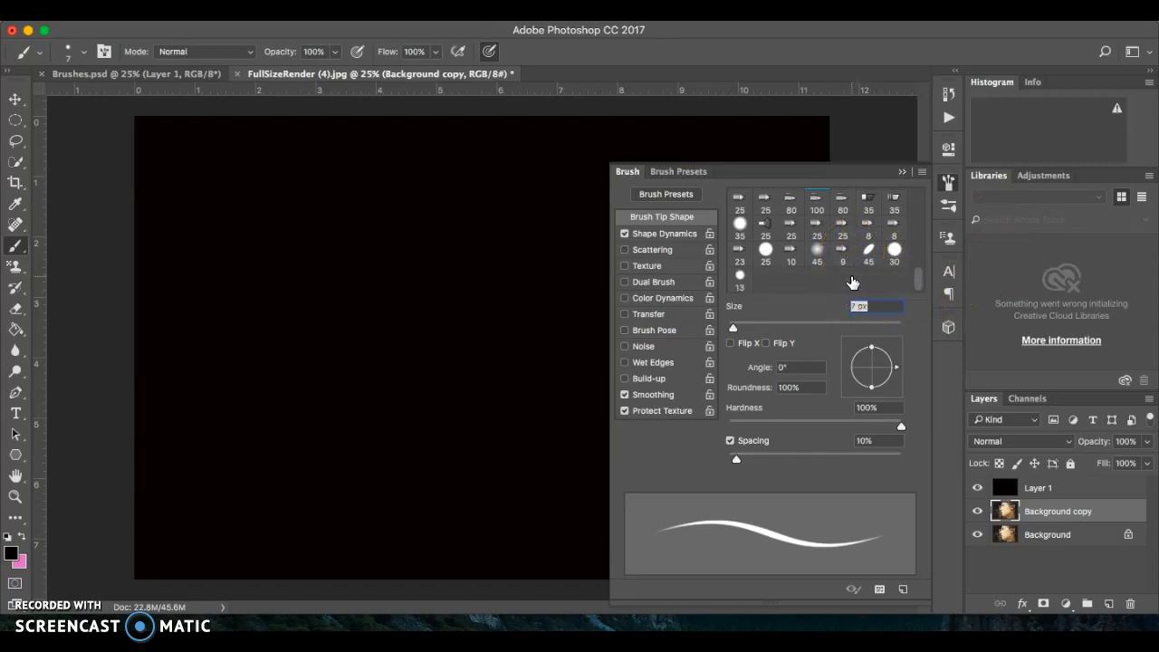
{"action": "left_click", "coordinate": [681, 172]}
{"action": "left_click", "coordinate": [739, 424]}
{"action": "scroll", "coordinate": [738, 426], "scroll_direction": "up", "scroll_amount": 15}
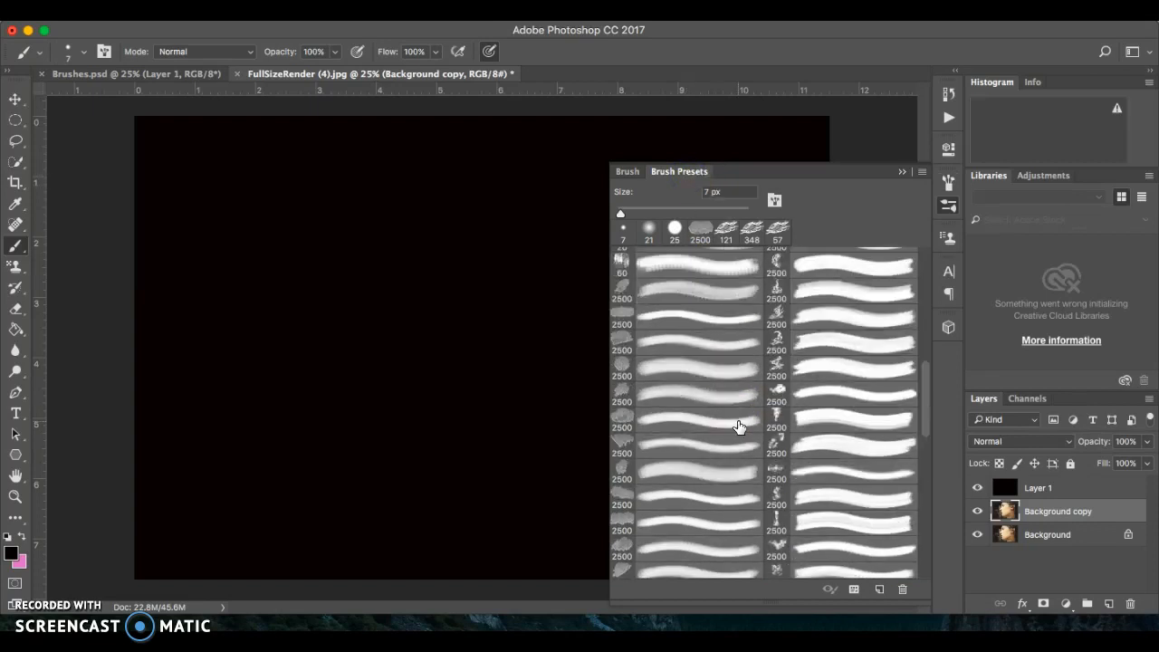
{"action": "scroll", "coordinate": [739, 426], "scroll_direction": "down", "scroll_amount": 3}
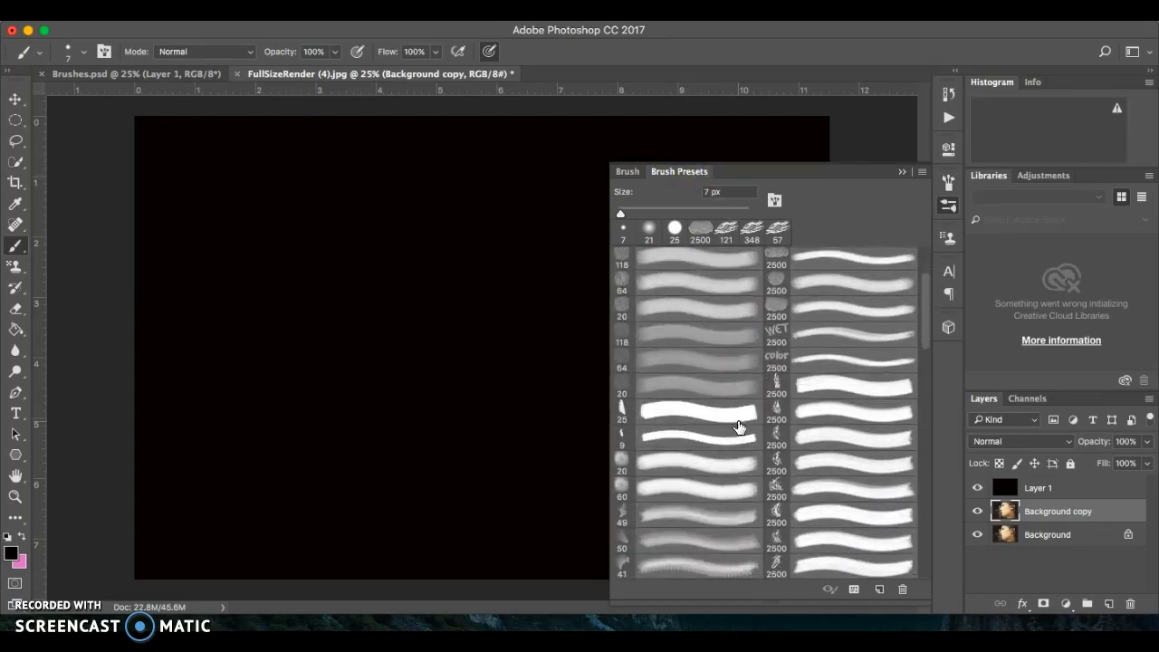
{"action": "scroll", "coordinate": [739, 426], "scroll_direction": "up", "scroll_amount": 3}
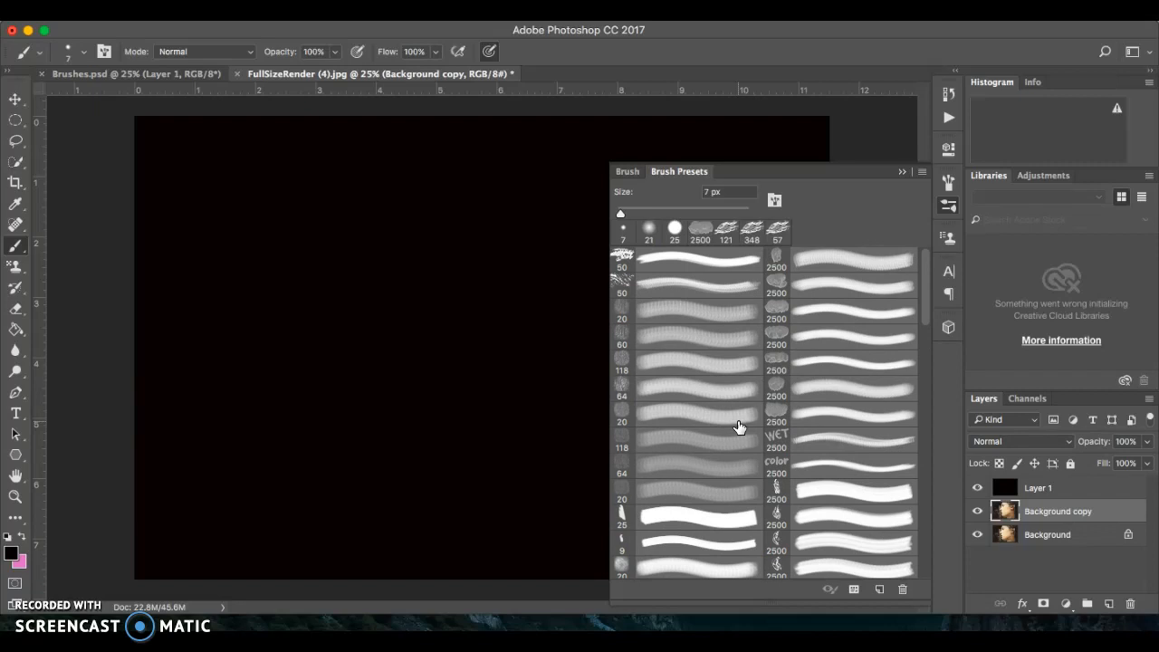
{"action": "scroll", "coordinate": [739, 425], "scroll_direction": "down", "scroll_amount": 8}
{"action": "left_click", "coordinate": [776, 229]}
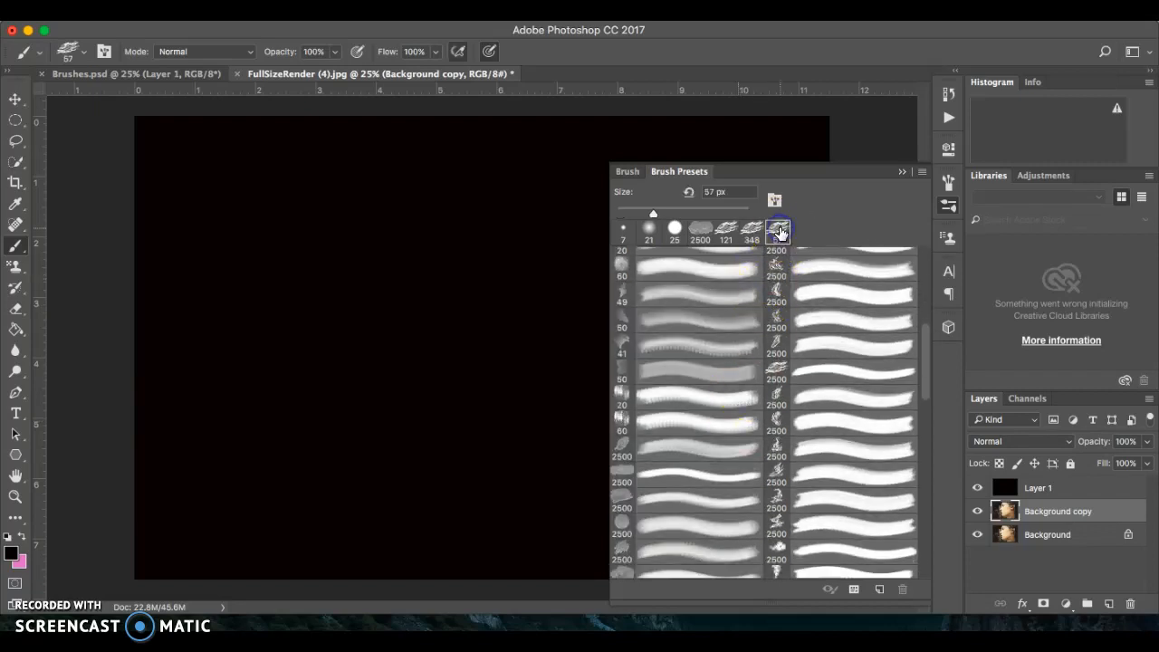
{"action": "left_click", "coordinate": [820, 371]}
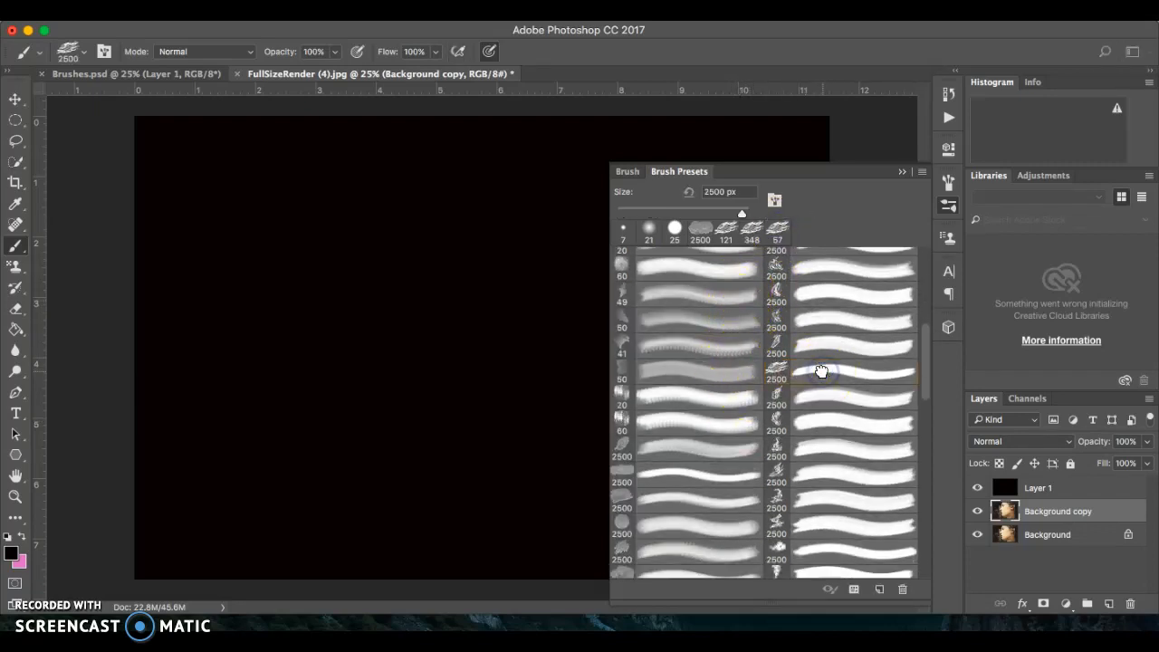
{"action": "left_click", "coordinate": [900, 173]}
{"action": "left_click", "coordinate": [529, 242]}
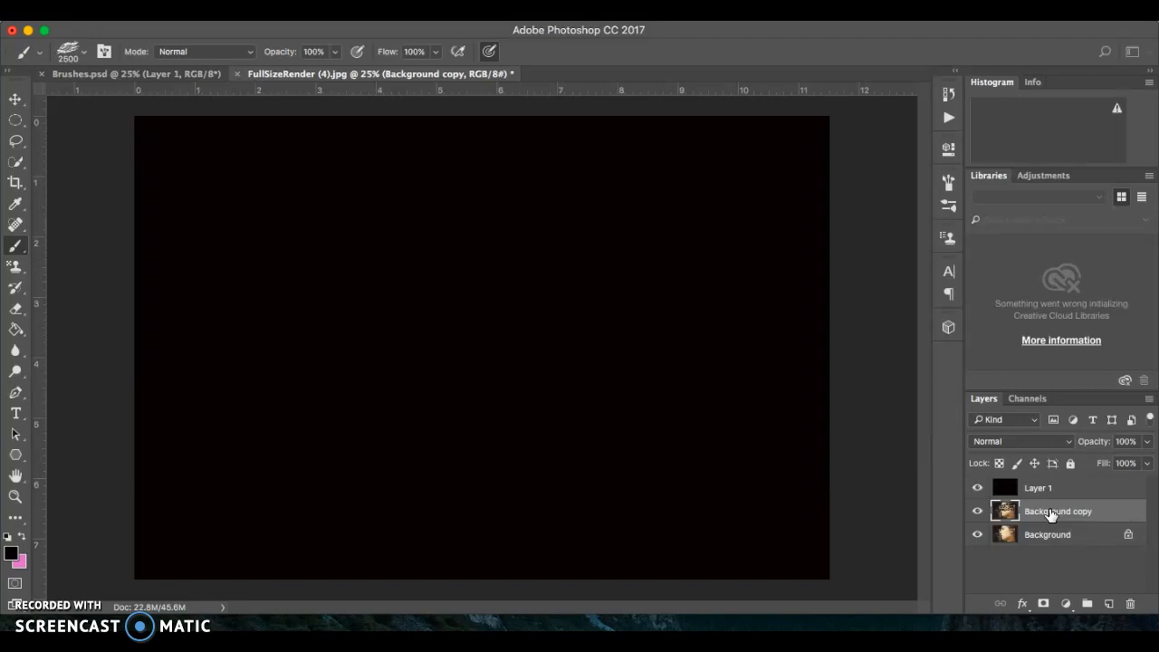
Move the Background copy layer above the black Layer 1.
{"action": "key", "text": "g"}
{"action": "mouse_move", "coordinate": [1072, 513]}
{"action": "left_mouse_down"}
{"action": "mouse_move", "coordinate": [1104, 519]}
{"action": "mouse_move", "coordinate": [1108, 481]}
{"action": "left_mouse_up"}
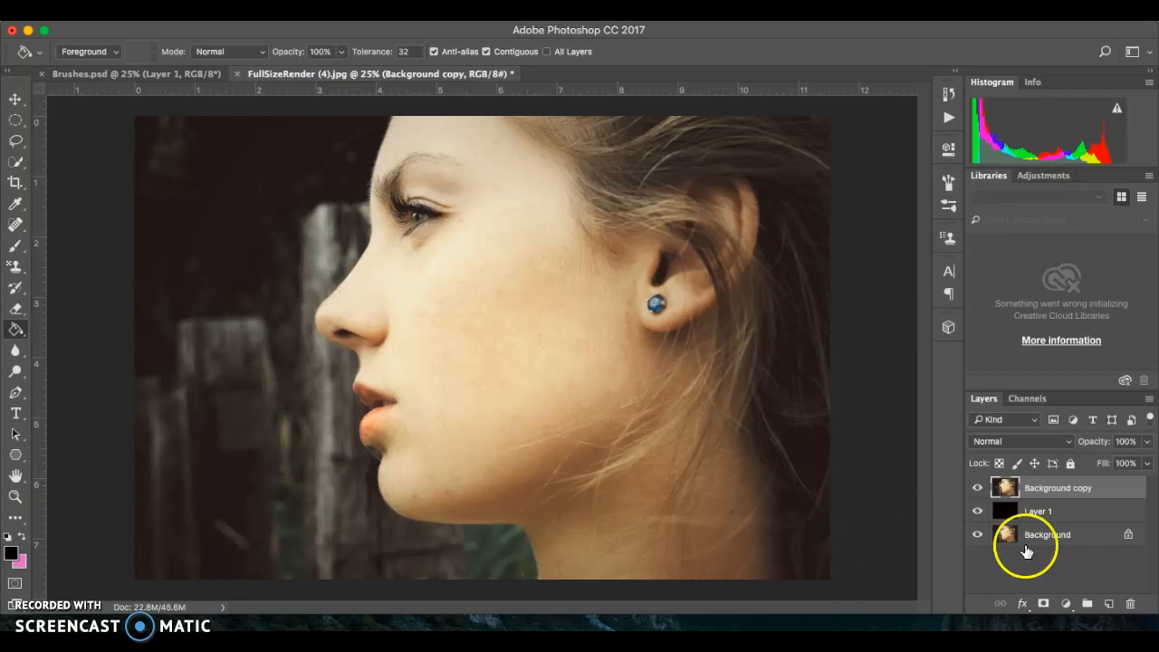
Add a layer mask to Background copy and fill the mask with black using the Paint Bucket.
{"action": "left_click", "coordinate": [1043, 602]}
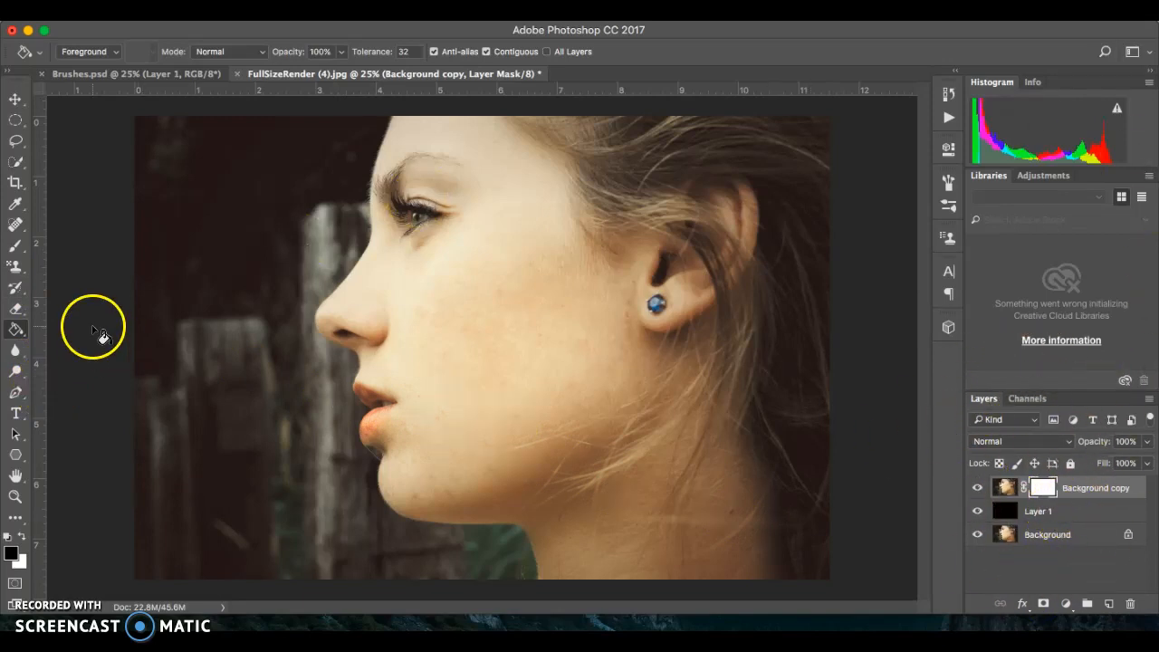
{"action": "left_click", "coordinate": [362, 333]}
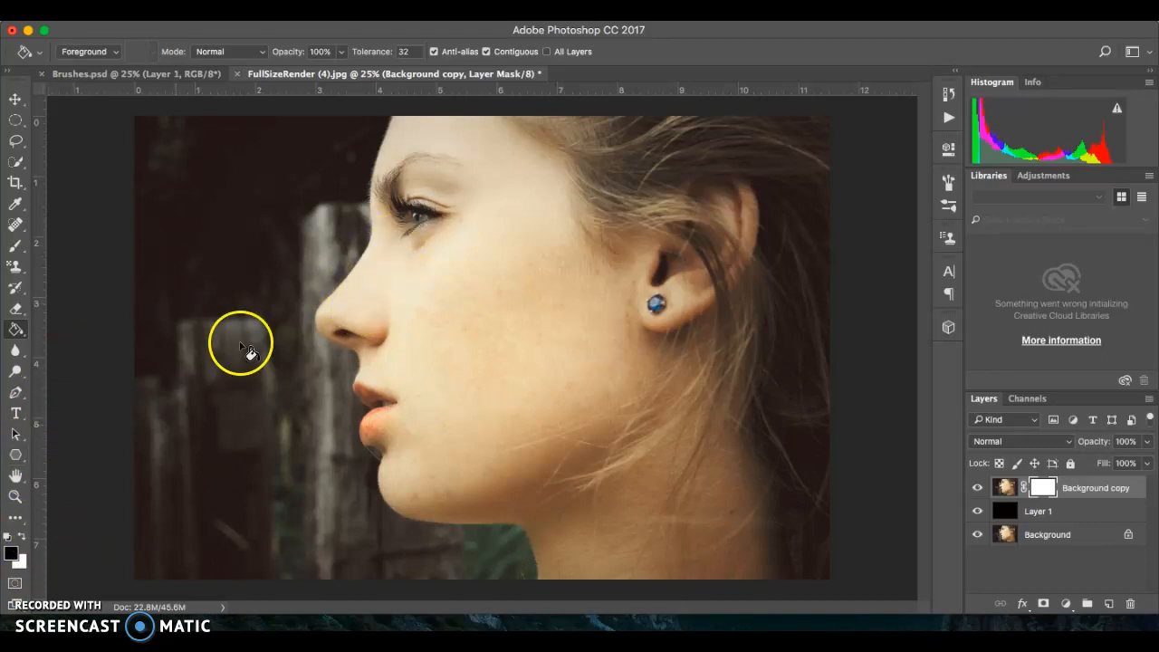
{"action": "left_click", "coordinate": [313, 297]}
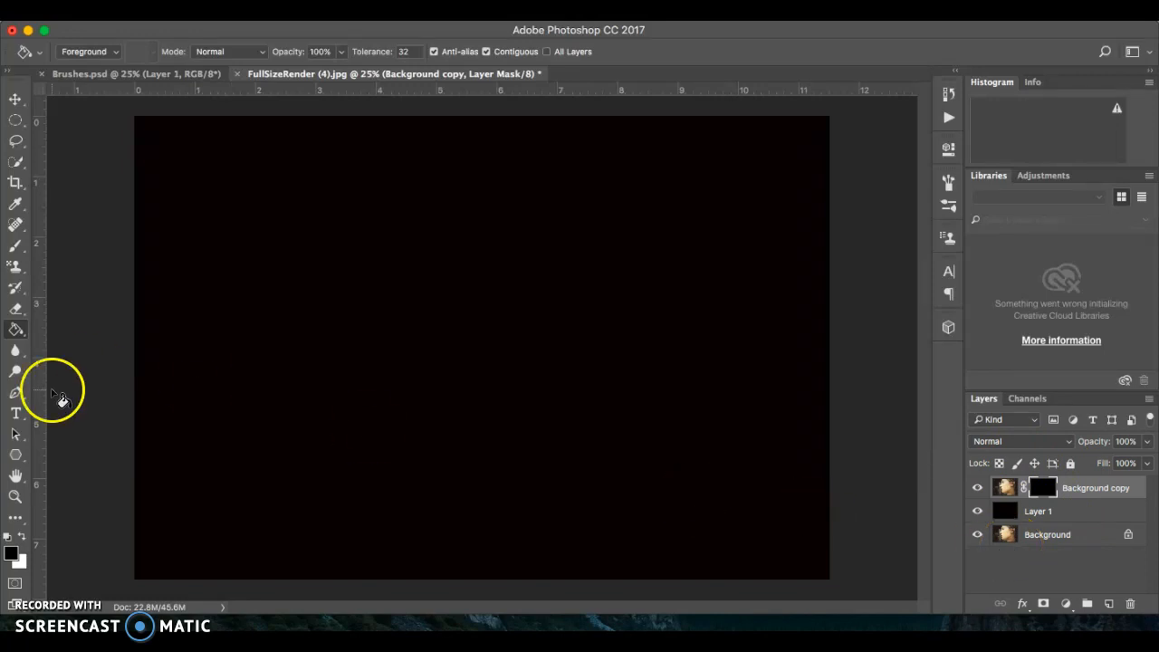
Paint white stamps of the 2500 px streaked brush across the Background copy mask to reveal the face, hair and neck.
{"action": "left_click", "coordinate": [15, 246]}
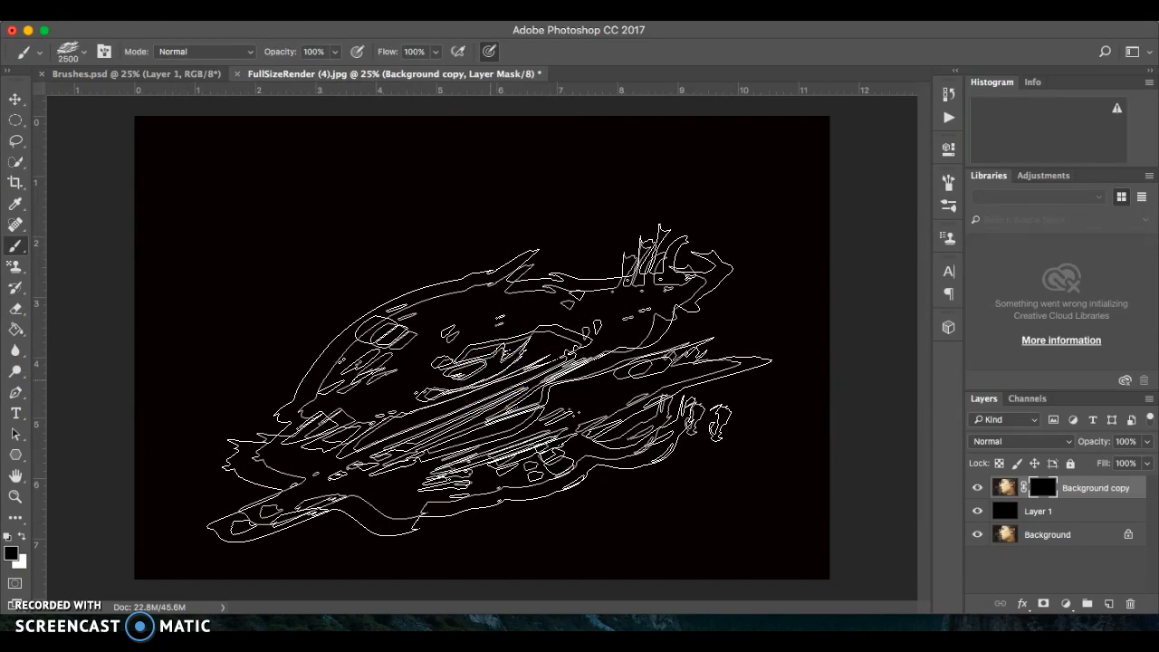
{"action": "mouse_move", "coordinate": [489, 362]}
{"action": "left_mouse_down"}
{"action": "mouse_move", "coordinate": [297, 362]}
{"action": "mouse_move", "coordinate": [437, 312]}
{"action": "left_mouse_up"}
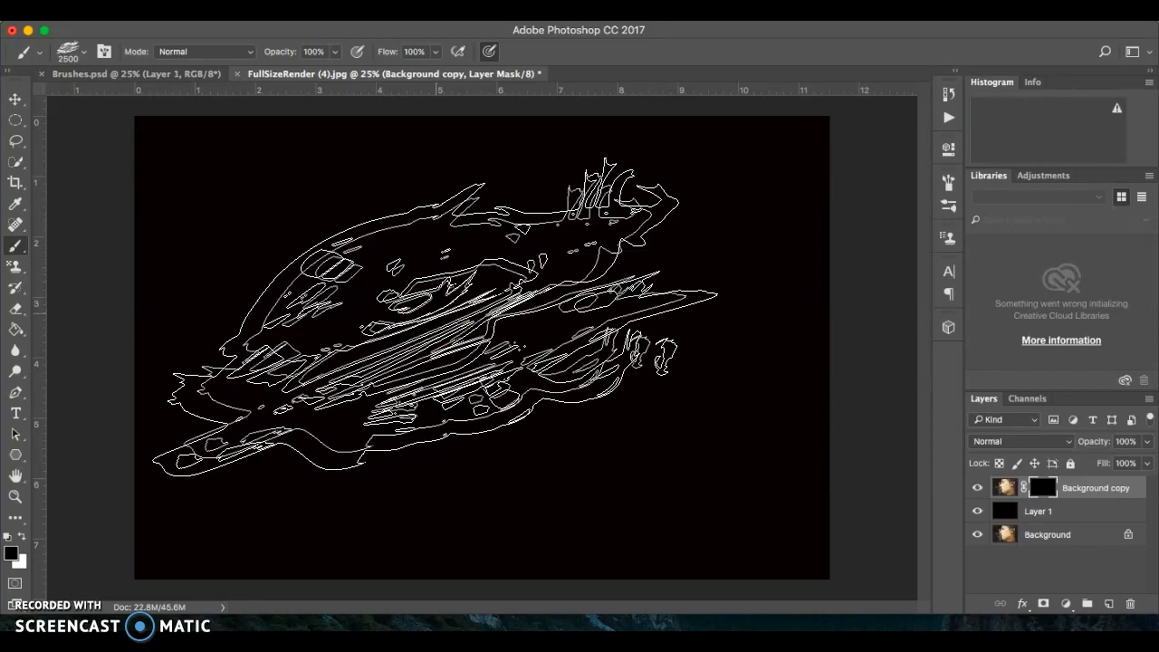
{"action": "left_click", "coordinate": [24, 537]}
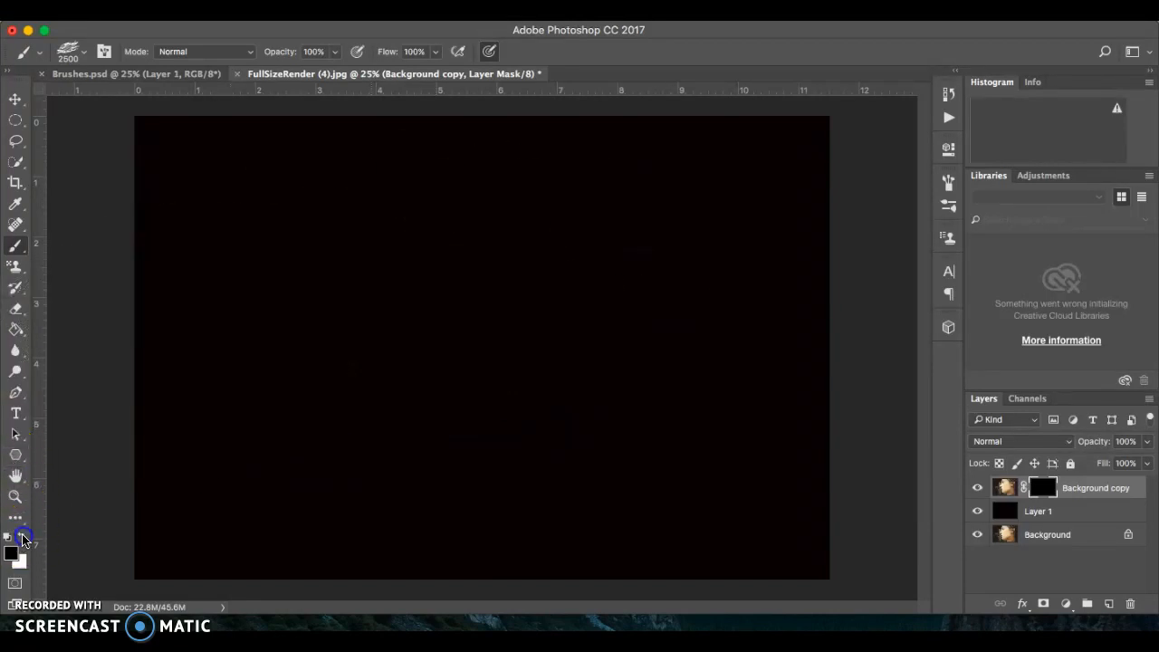
{"action": "left_click", "coordinate": [457, 311]}
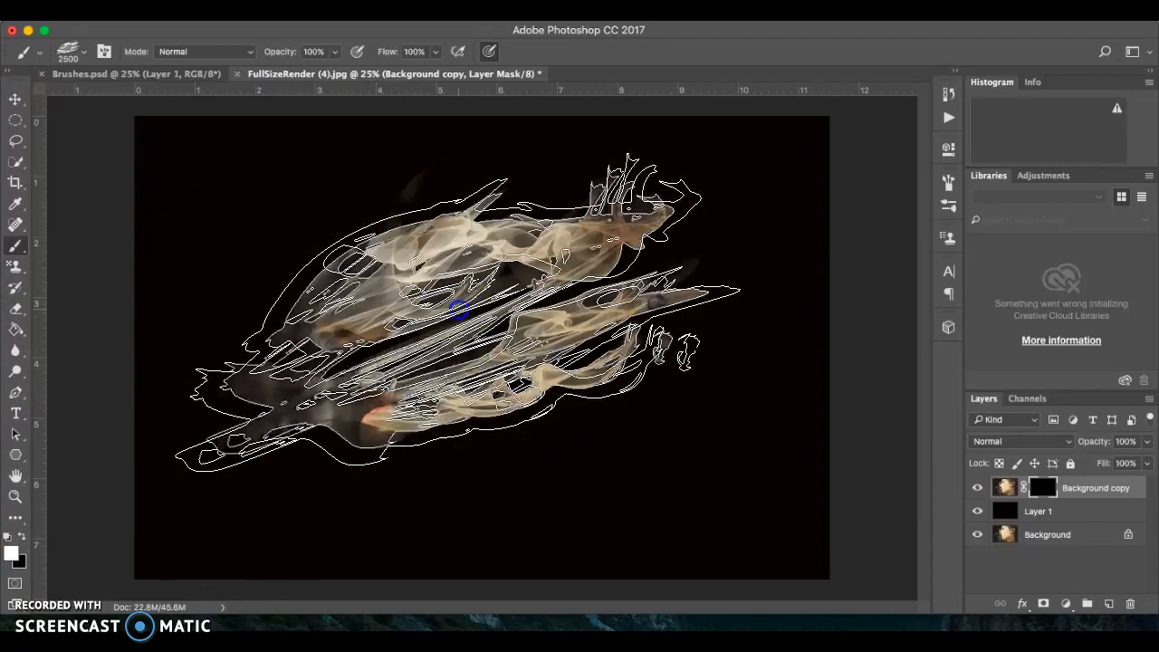
{"action": "left_click", "coordinate": [339, 246]}
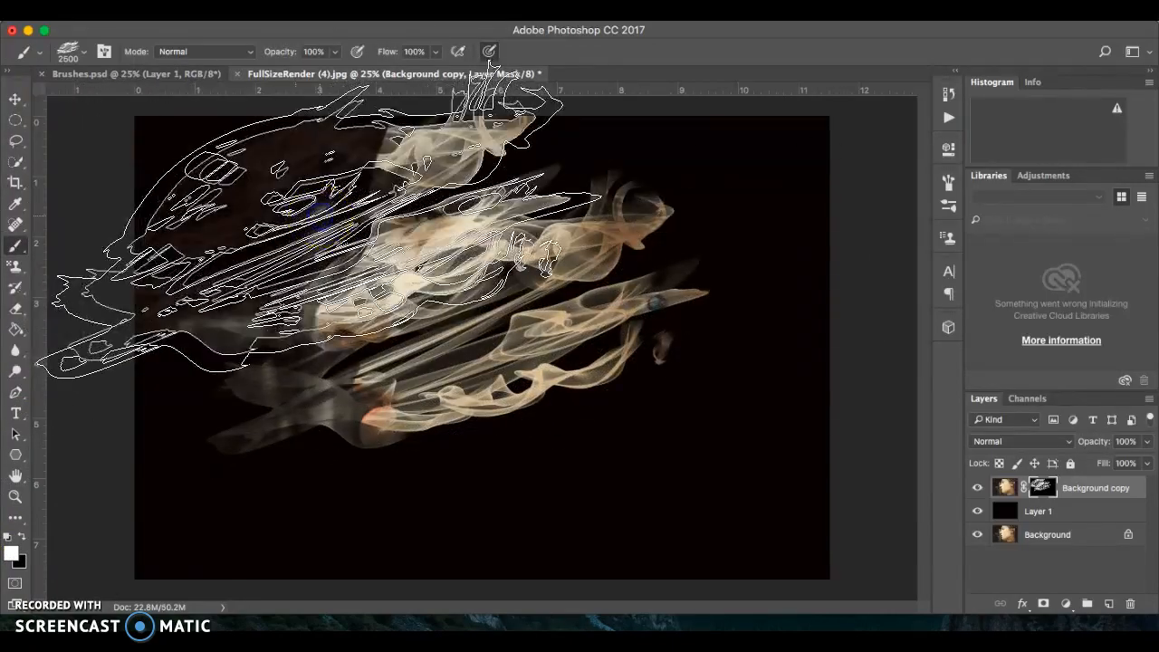
{"action": "left_click", "coordinate": [589, 395]}
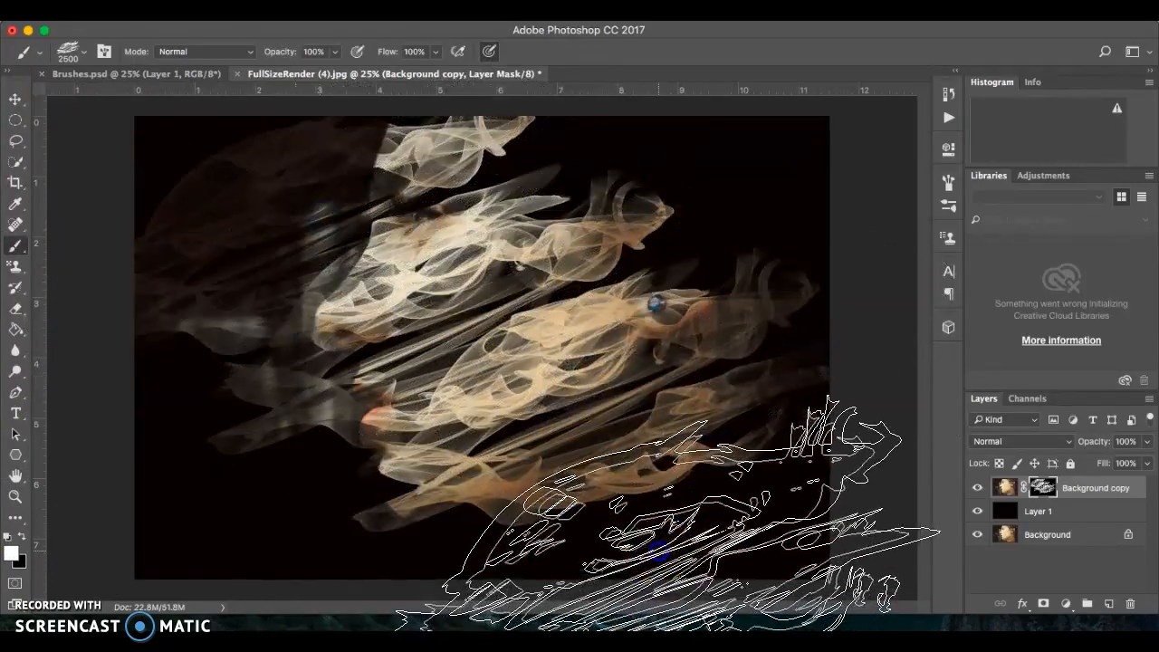
{"action": "left_click", "coordinate": [667, 274]}
{"action": "left_click", "coordinate": [626, 194]}
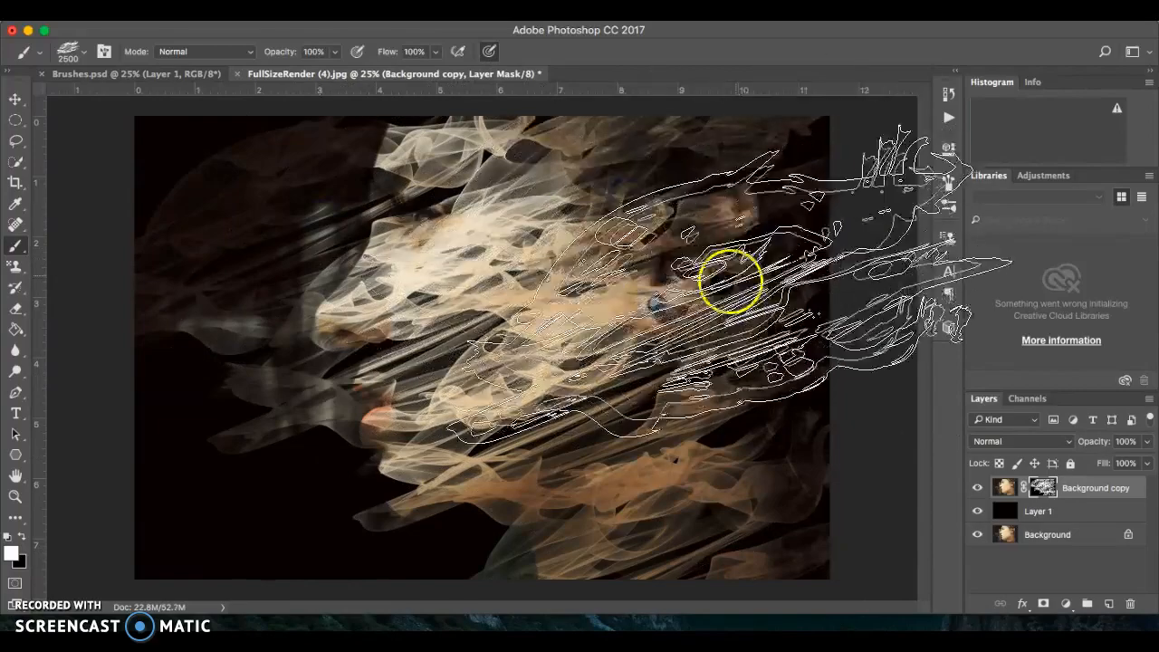
{"action": "left_click", "coordinate": [719, 297]}
{"action": "left_click", "coordinate": [517, 445]}
{"action": "left_click", "coordinate": [654, 574]}
{"action": "left_click", "coordinate": [658, 548]}
{"action": "left_click", "coordinate": [579, 199]}
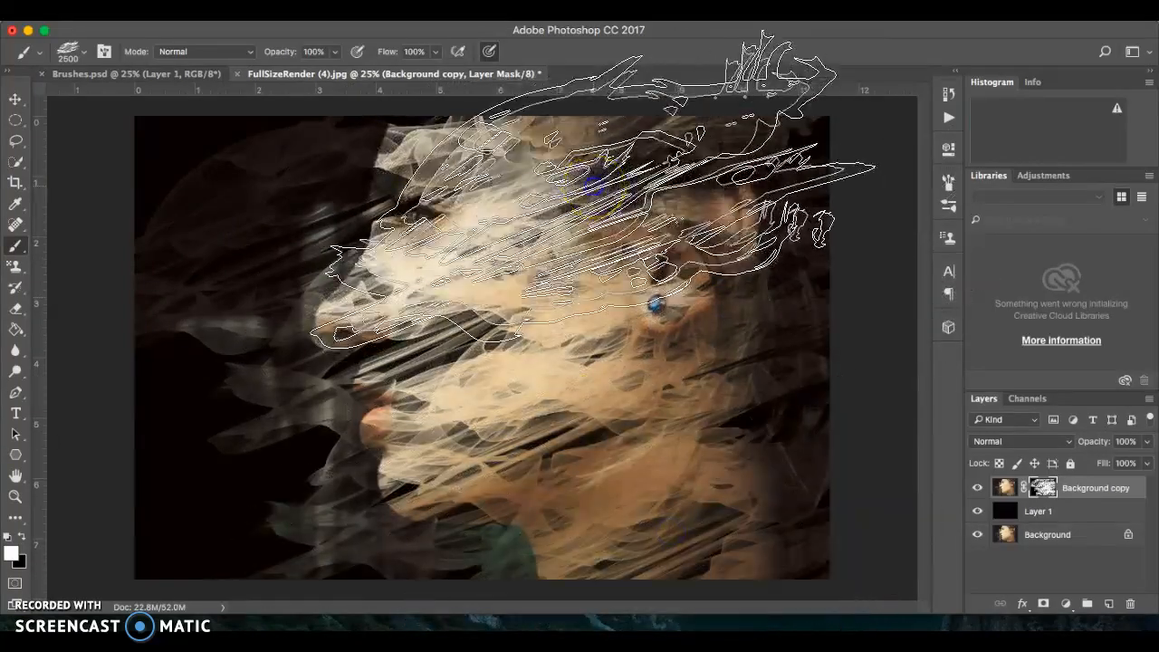
{"action": "left_click", "coordinate": [331, 100]}
{"action": "left_click", "coordinate": [266, 272]}
{"action": "left_click", "coordinate": [308, 285]}
{"action": "left_click", "coordinate": [317, 423]}
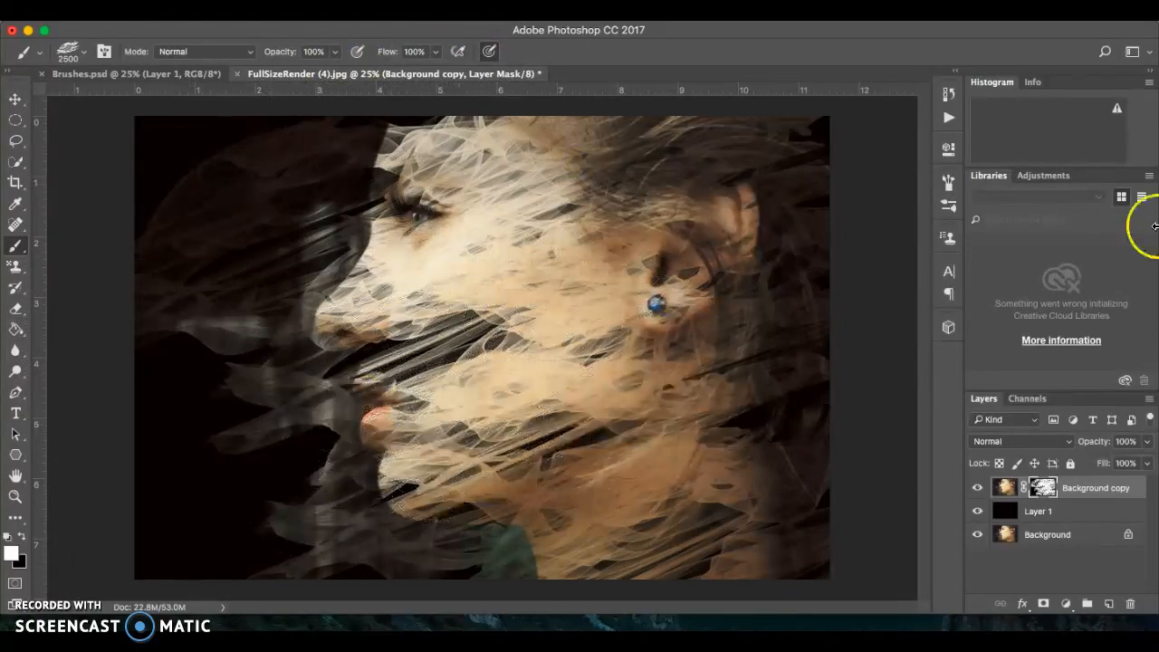
{"action": "left_click", "coordinate": [538, 114]}
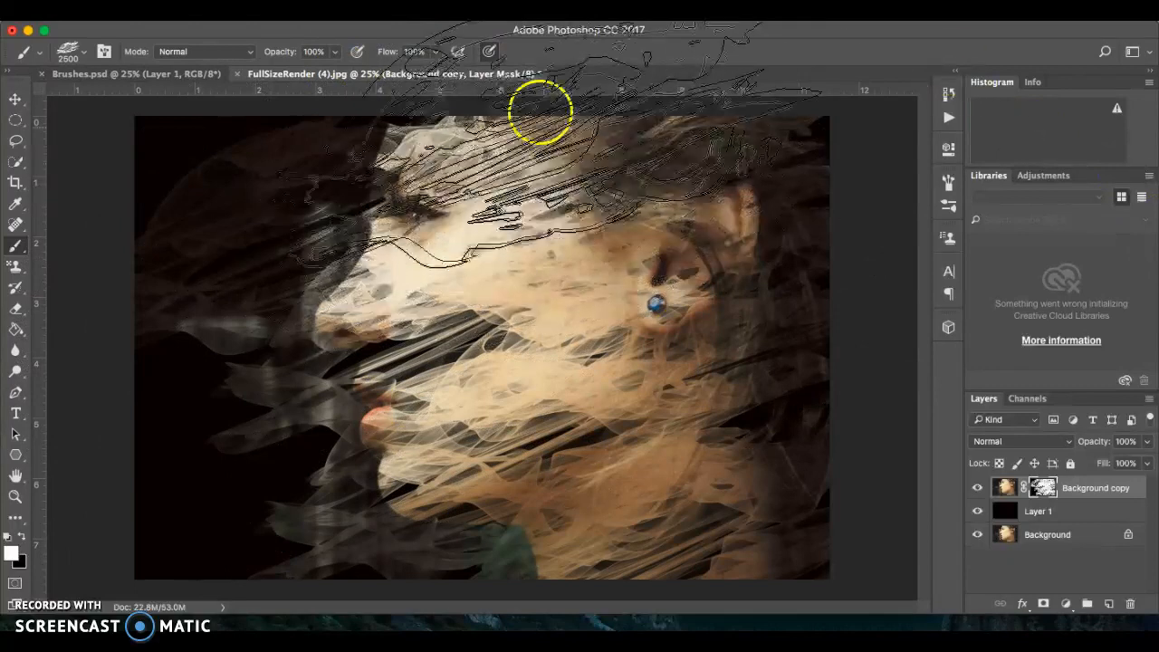
Rotate the 2500 px brush tip so its streaks run roughly vertically.
{"action": "left_click", "coordinate": [65, 52]}
{"action": "left_click", "coordinate": [83, 56]}
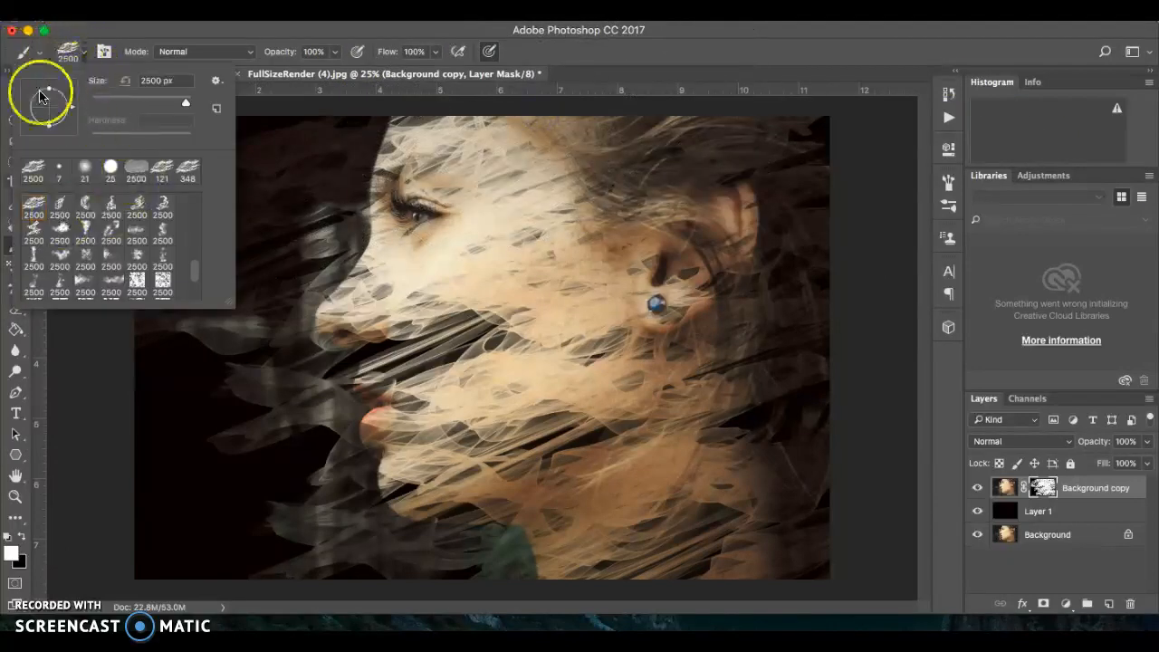
{"action": "mouse_move", "coordinate": [61, 121]}
{"action": "left_mouse_down"}
{"action": "mouse_move", "coordinate": [71, 112]}
{"action": "mouse_move", "coordinate": [56, 134]}
{"action": "mouse_move", "coordinate": [26, 117]}
{"action": "left_mouse_up"}
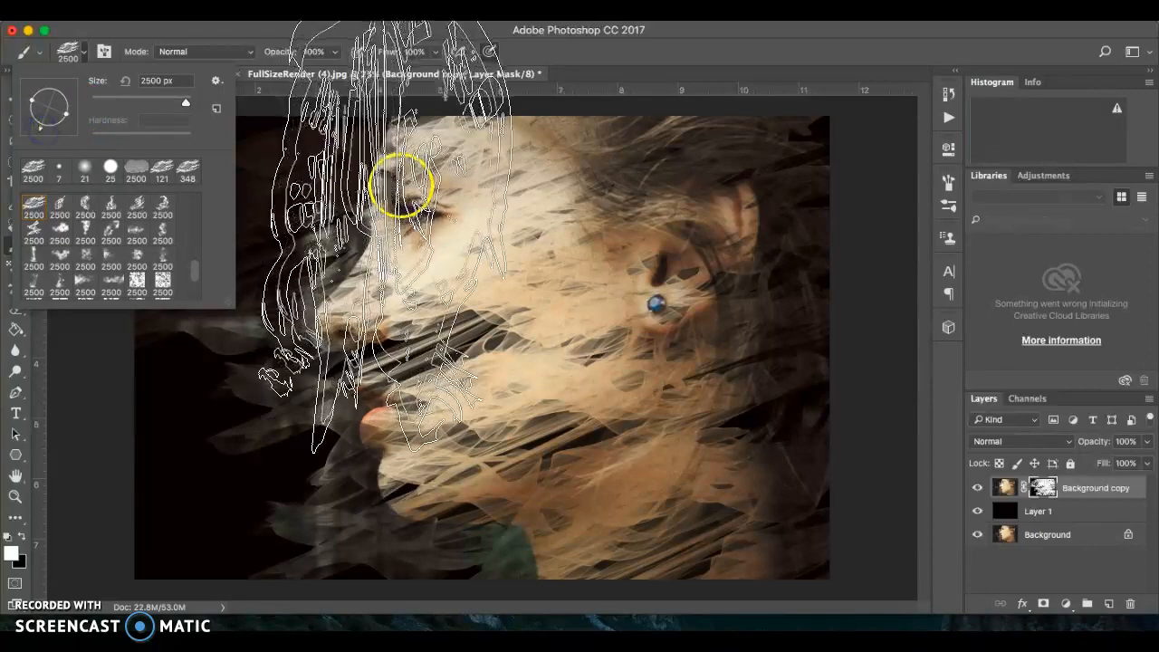
Stamp the rotated brush in white on the mask over the mouth, the forehead and the hair behind the ear.
{"action": "left_click", "coordinate": [360, 355]}
{"action": "mouse_move", "coordinate": [360, 354]}
{"action": "left_mouse_down"}
{"action": "mouse_move", "coordinate": [697, 369]}
{"action": "mouse_move", "coordinate": [465, 175]}
{"action": "mouse_move", "coordinate": [490, 175]}
{"action": "left_mouse_up"}
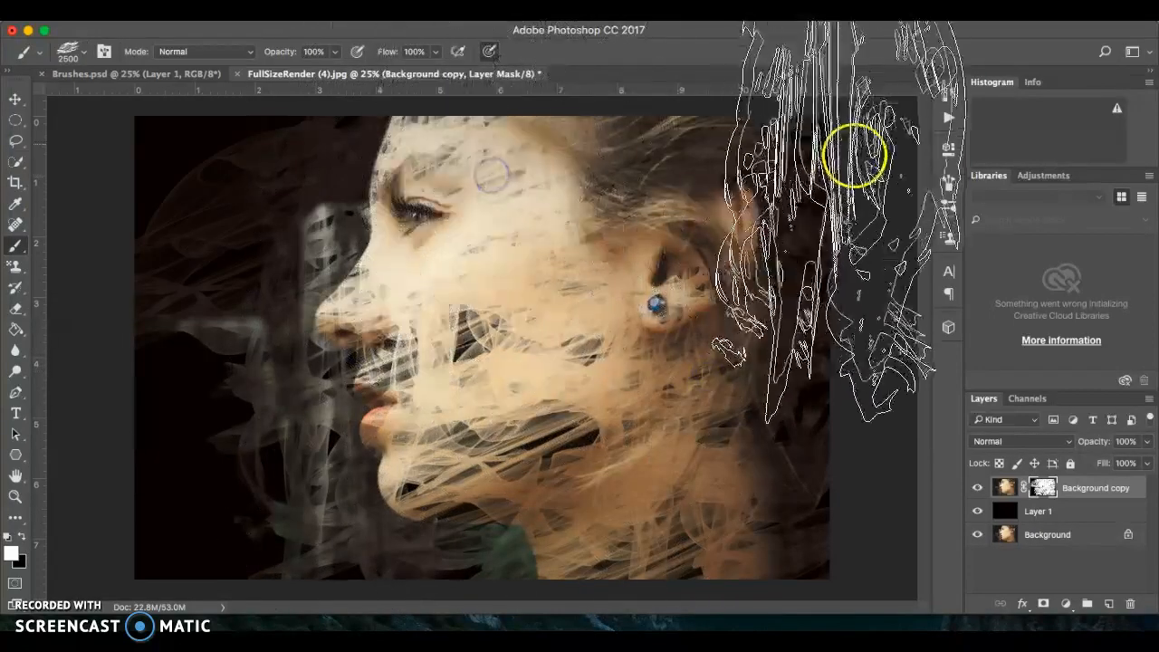
{"action": "left_click", "coordinate": [861, 298]}
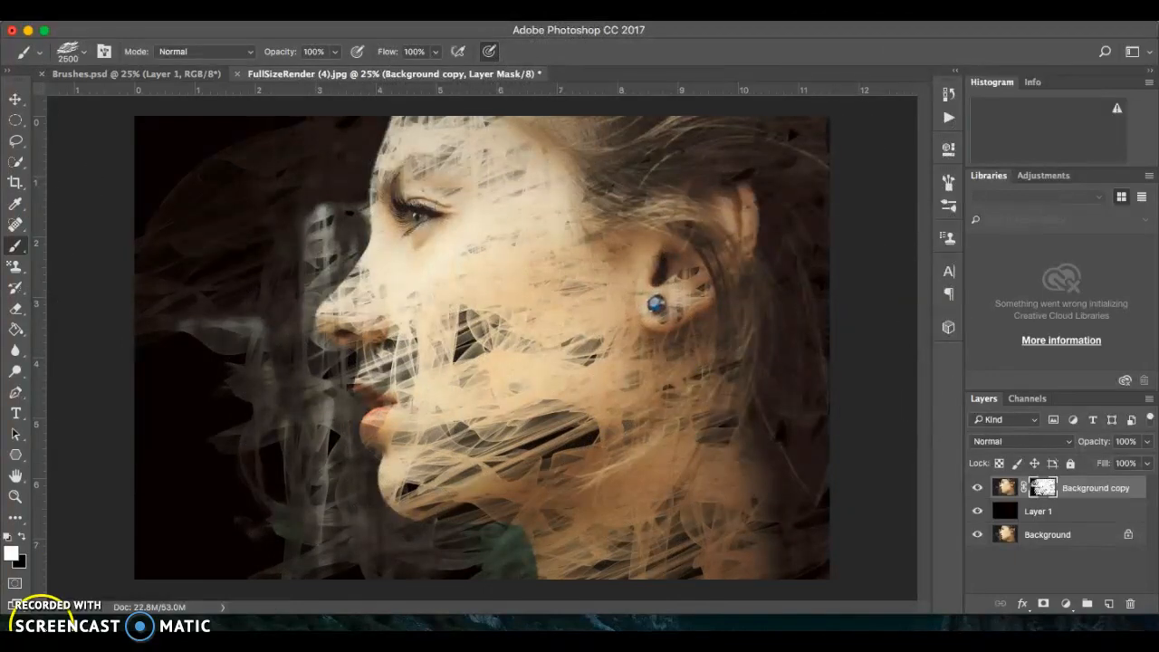